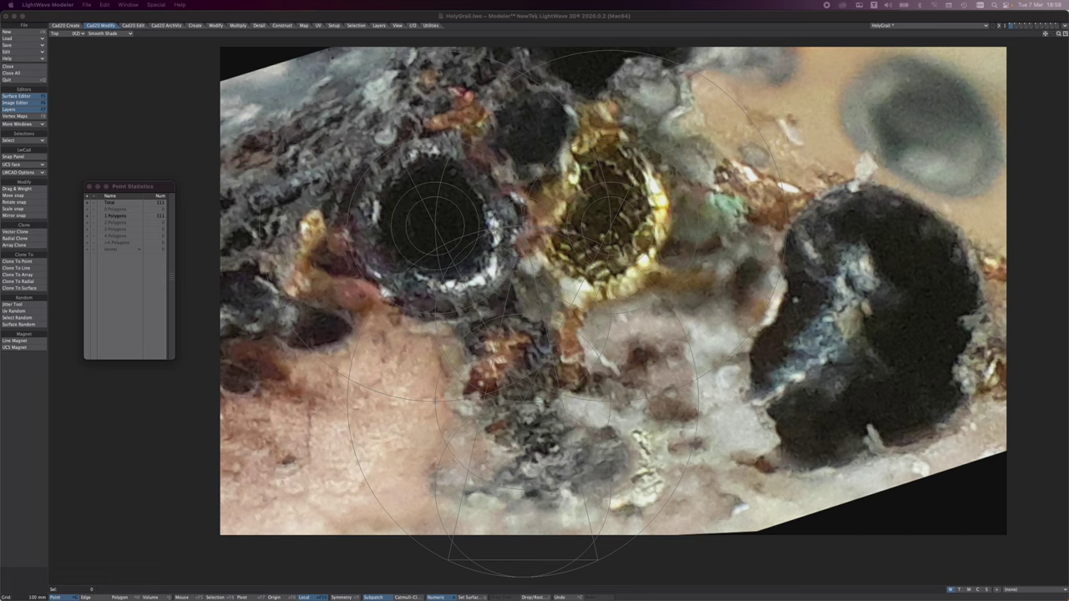
# Step: Close the Point Statistics window and show the translucent green double-lobed layer around the red torus
pyautogui.click(115, 508)
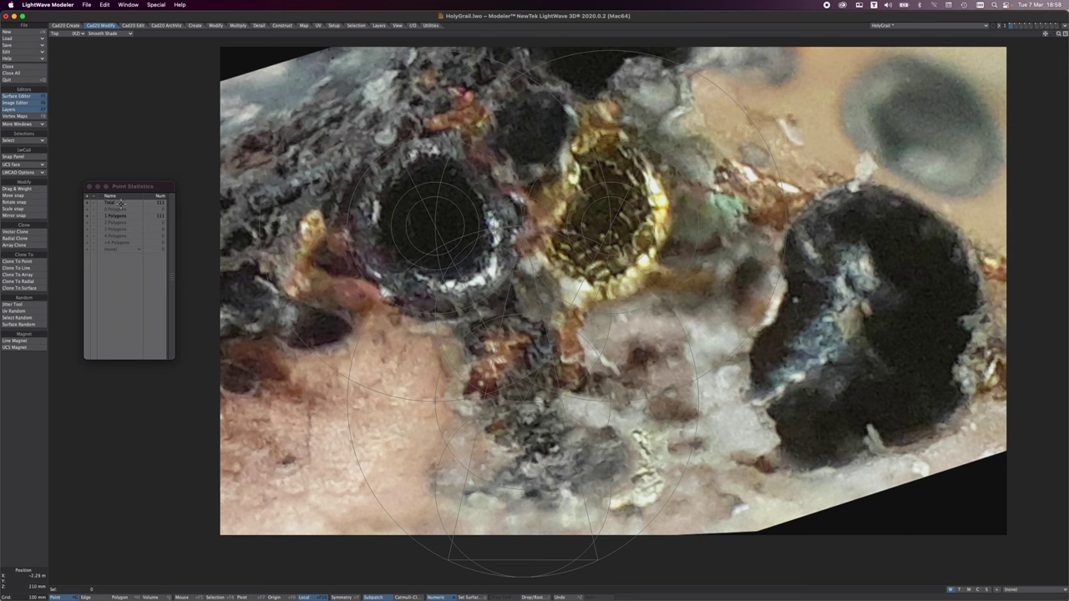
pyautogui.click(89, 187)
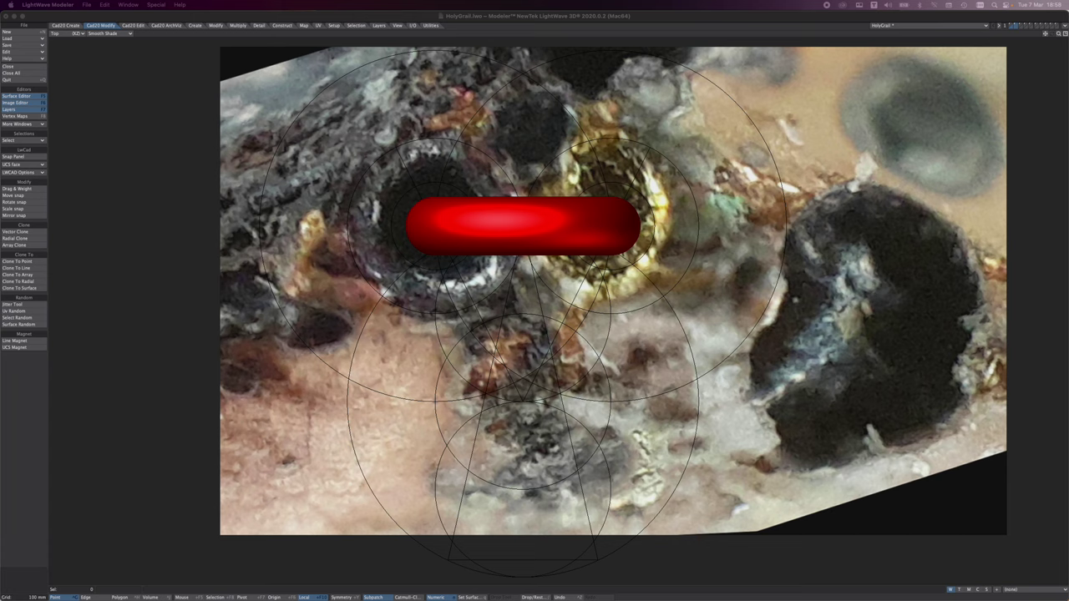
pyautogui.click(507, 378)
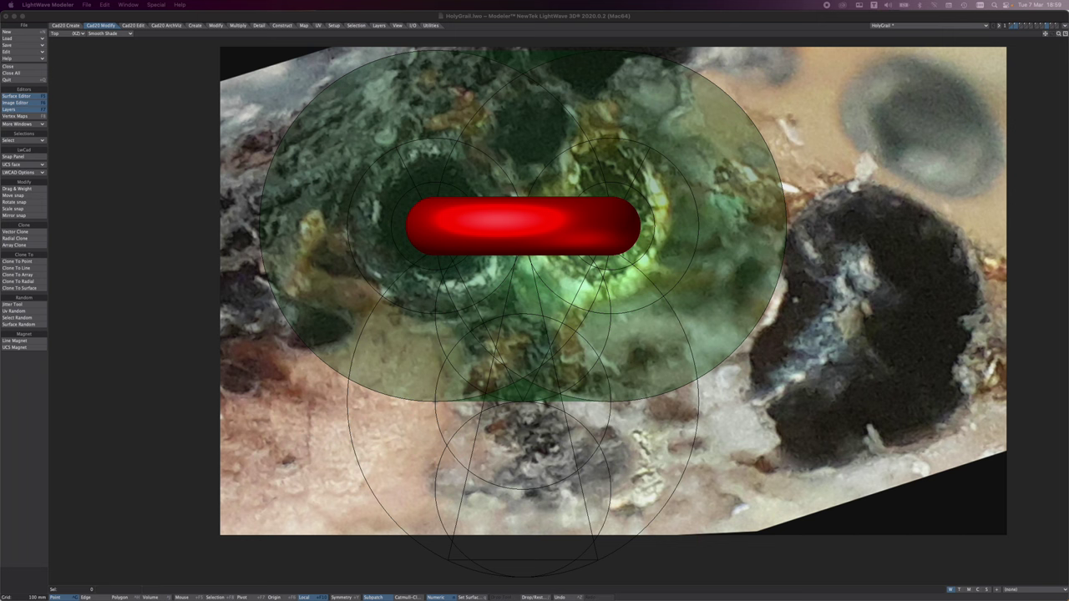
# Step: Switch the double-lobed layer to a background wireframe and back to its shaded green display to compare it with the photo
pyautogui.keyDown('shift'); pyautogui.click(1046, 27); pyautogui.keyUp('shift')
pyautogui.keyDown('shift'); pyautogui.click(1020, 23); pyautogui.keyUp('shift')
pyautogui.keyDown('shift'); pyautogui.click(1020, 23); pyautogui.keyUp('shift')
pyautogui.keyDown('shift'); pyautogui.click(1020, 28); pyautogui.keyUp('shift')
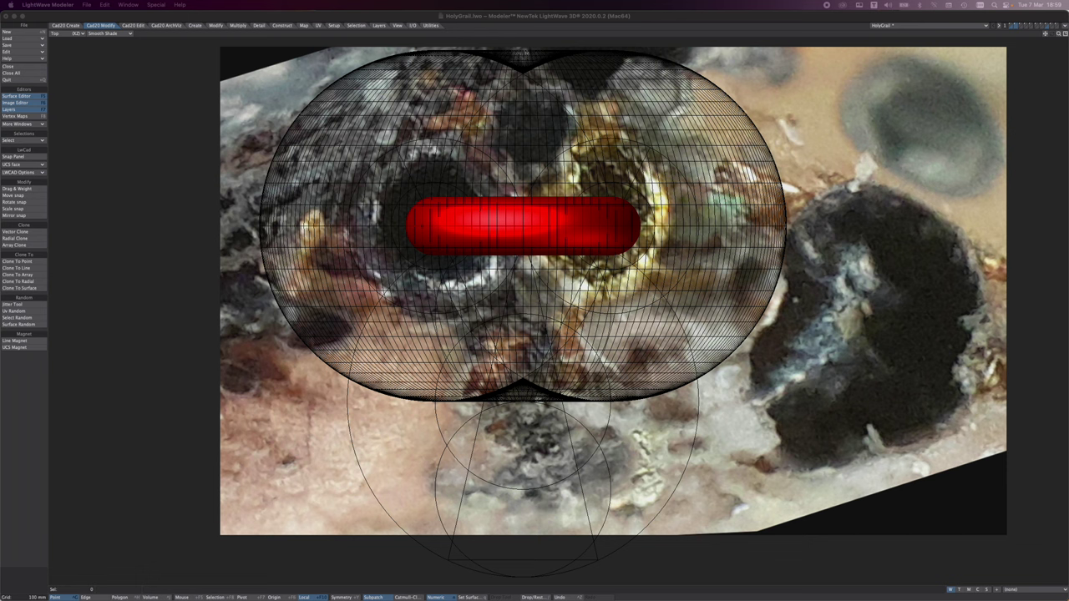
pyautogui.press('Tab')
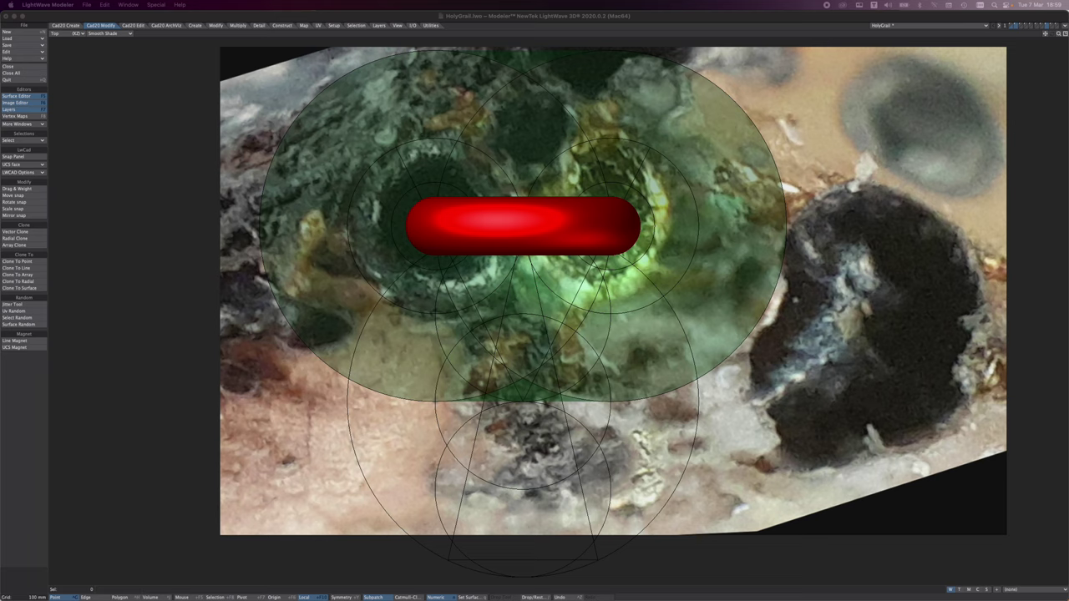
# Step: Display the two red rings and green cone with the torus as wireframe, and hide the green double-lobed layer and teal discs
pyautogui.hotkey('ctrl', 'z')
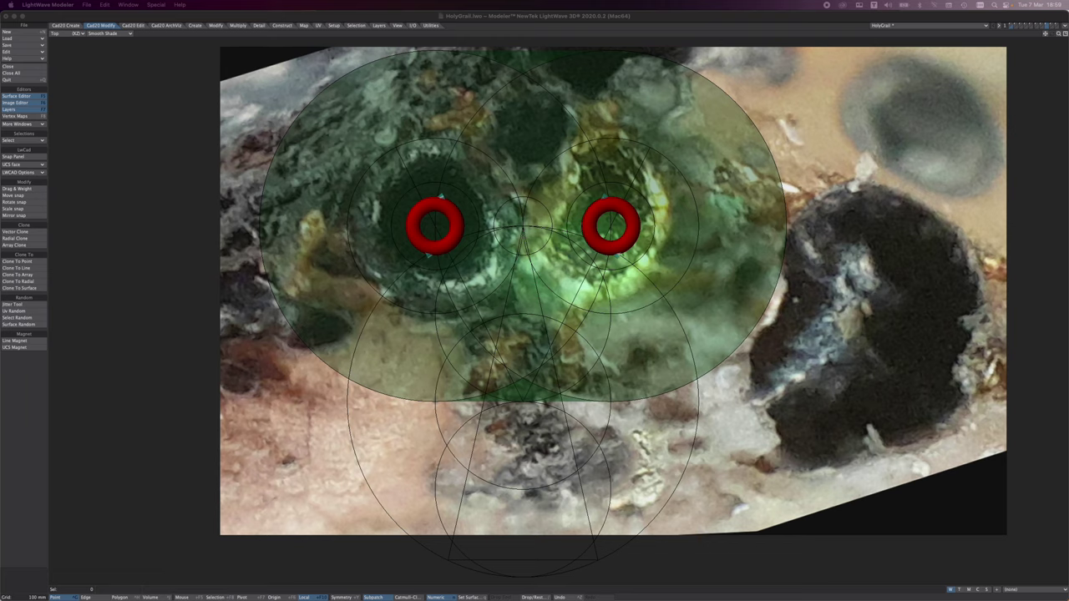
pyautogui.hotkey('ctrl', 'z')
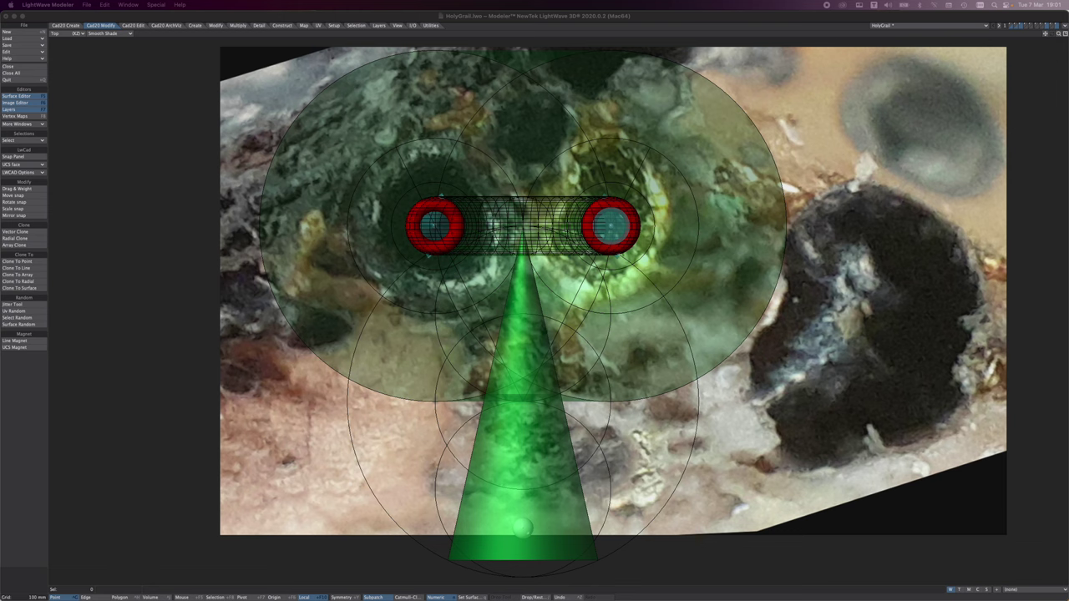
pyautogui.keyDown('shift'); pyautogui.click(1054, 26); pyautogui.keyUp('shift')
pyautogui.keyDown('shift'); pyautogui.click(1049, 26); pyautogui.keyUp('shift')
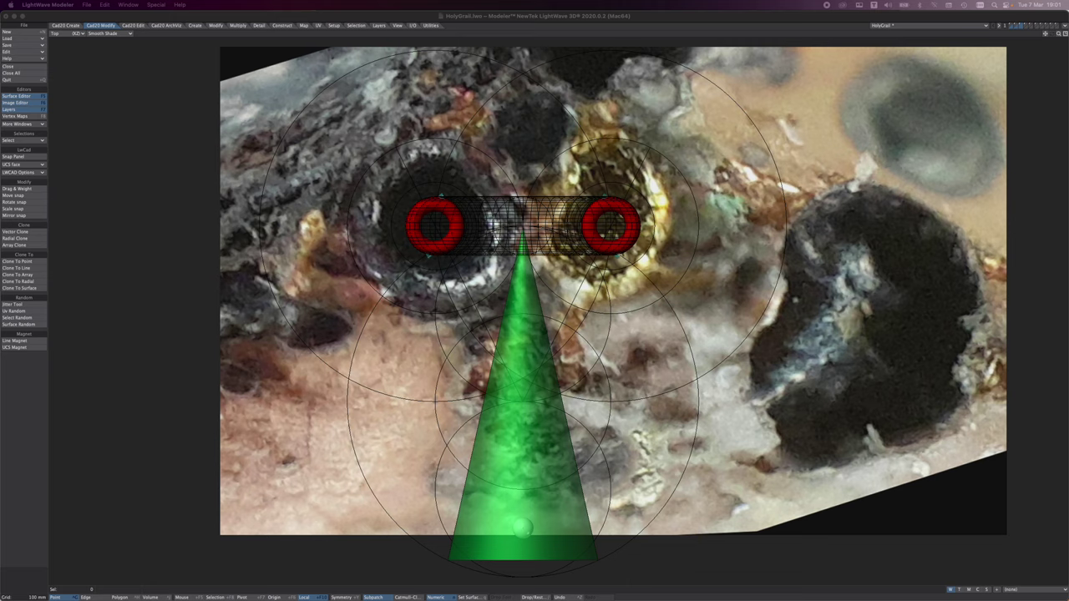
# Step: Preview the yellow lens layer and the large wireframe sphere around the four red bars and teal cones, hiding each again
pyautogui.keyDown('shift'); pyautogui.click(1044, 26); pyautogui.keyUp('shift')
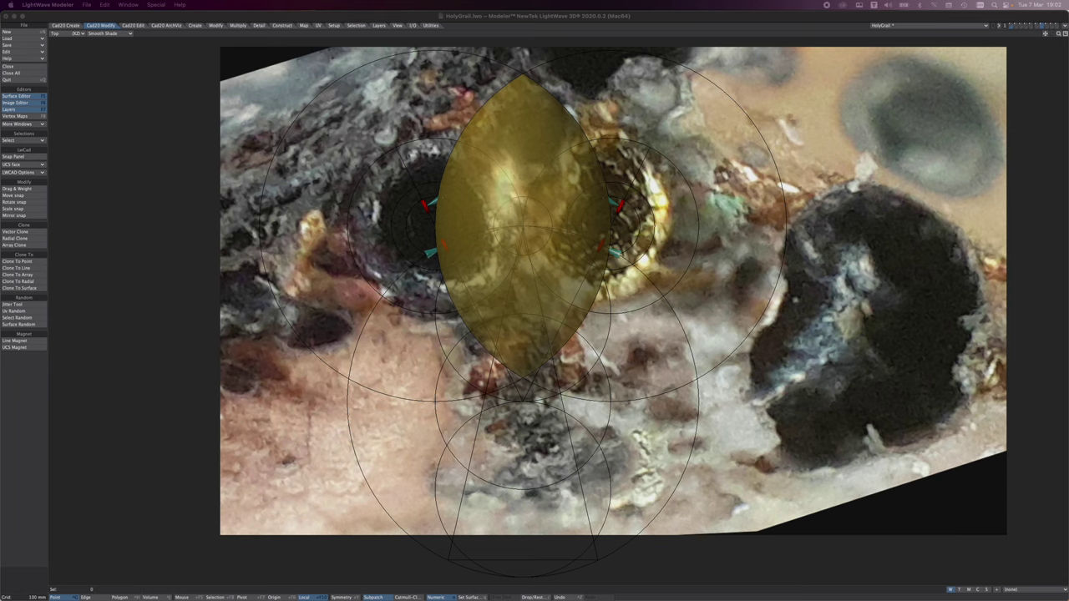
pyautogui.press('super+z')
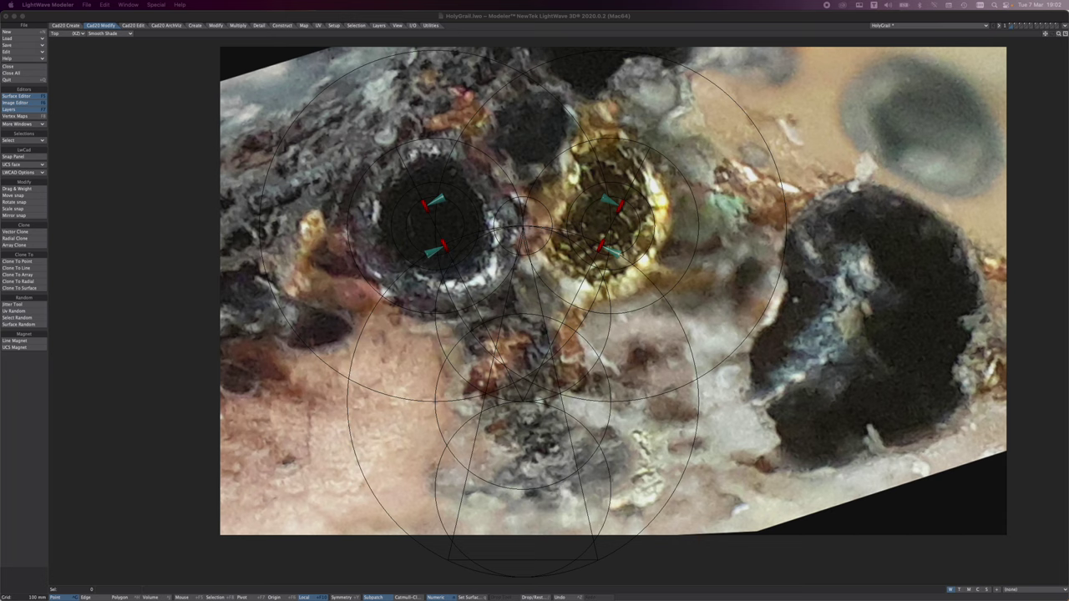
pyautogui.hotkey('ctrl', 'v')
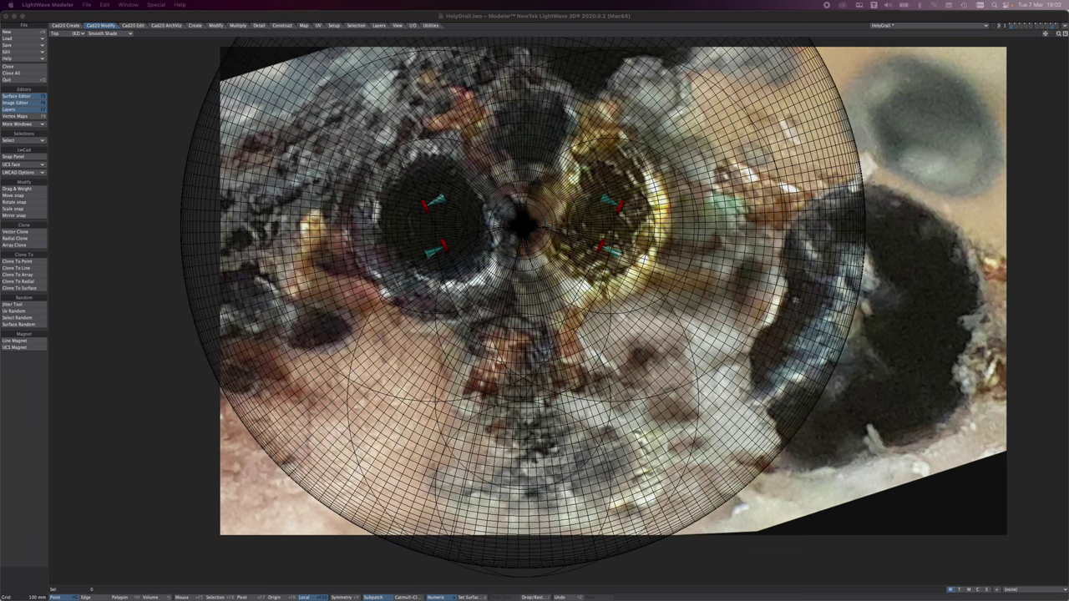
pyautogui.hotkey('ctrl', 'z')
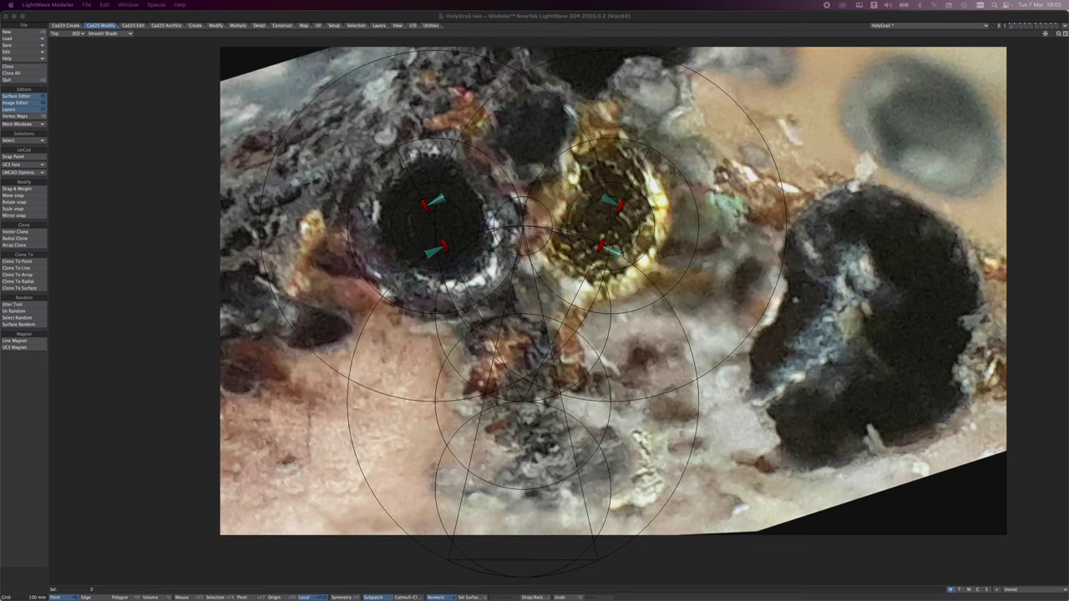
# Step: Preview the double-lobed wireframe and the large cyan sphere, and hide them together with the construction circles
pyautogui.press('z')
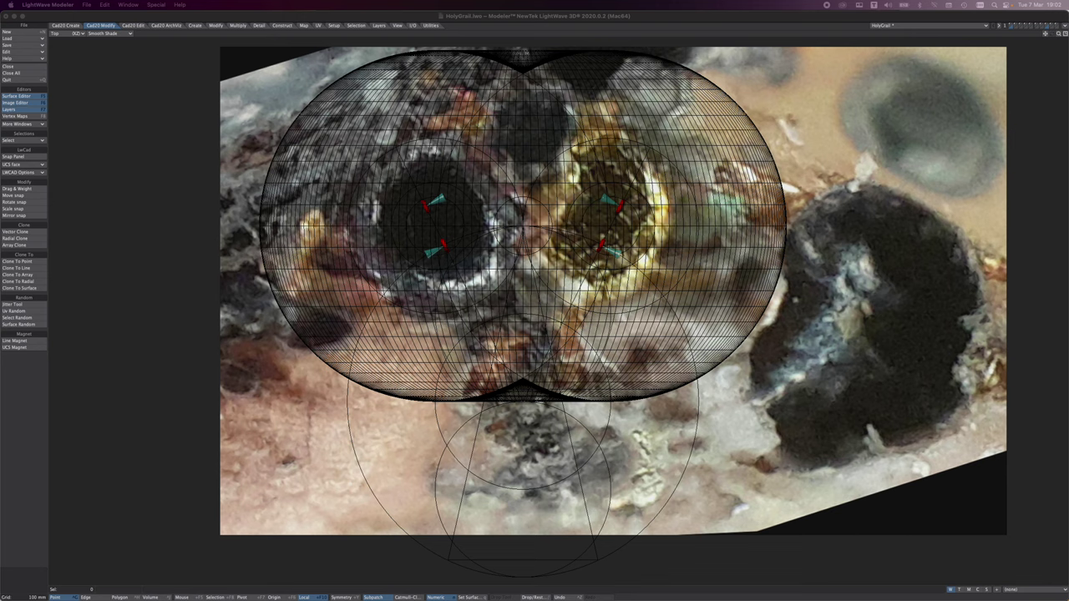
pyautogui.hotkey('ctrl', 'z')
pyautogui.hotkey('shift', '9')
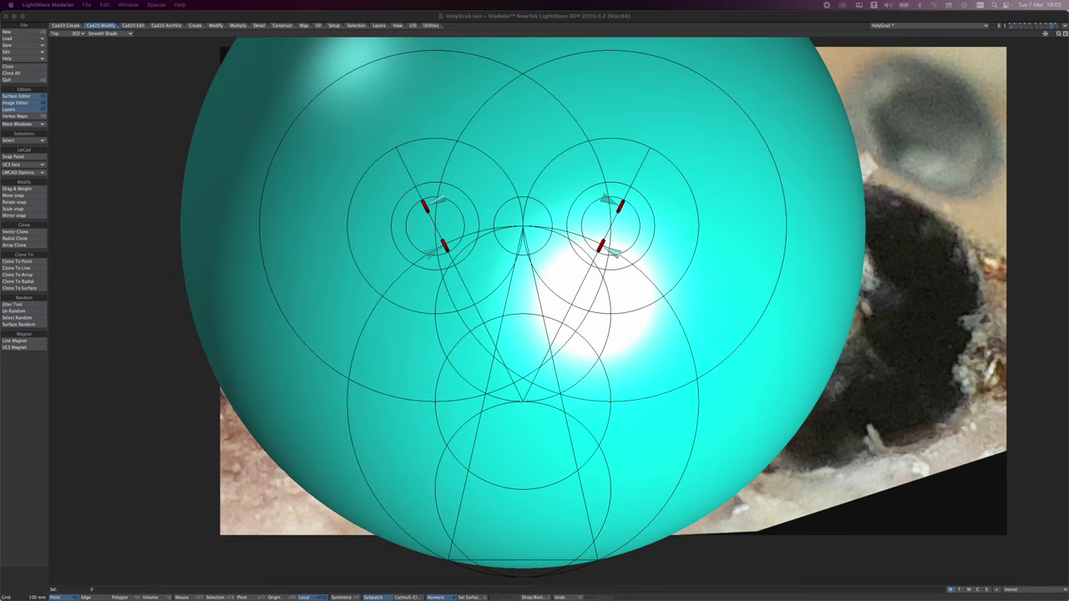
pyautogui.hotkey('ctrl', 'z')
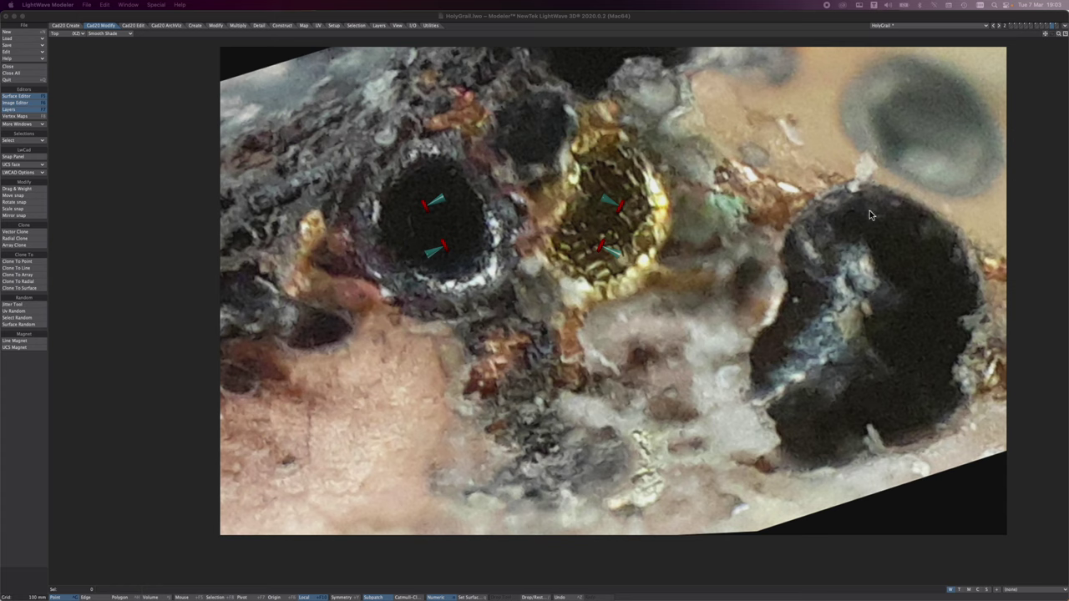
# Step: Examine how the small red bars and teal cones line up with the two round cavities in the photo
pyautogui.moveTo(1058, 34)
pyautogui.mouseDown()
pyautogui.moveTo(1067, 33)
pyautogui.moveTo(1057, 33)
pyautogui.mouseUp()
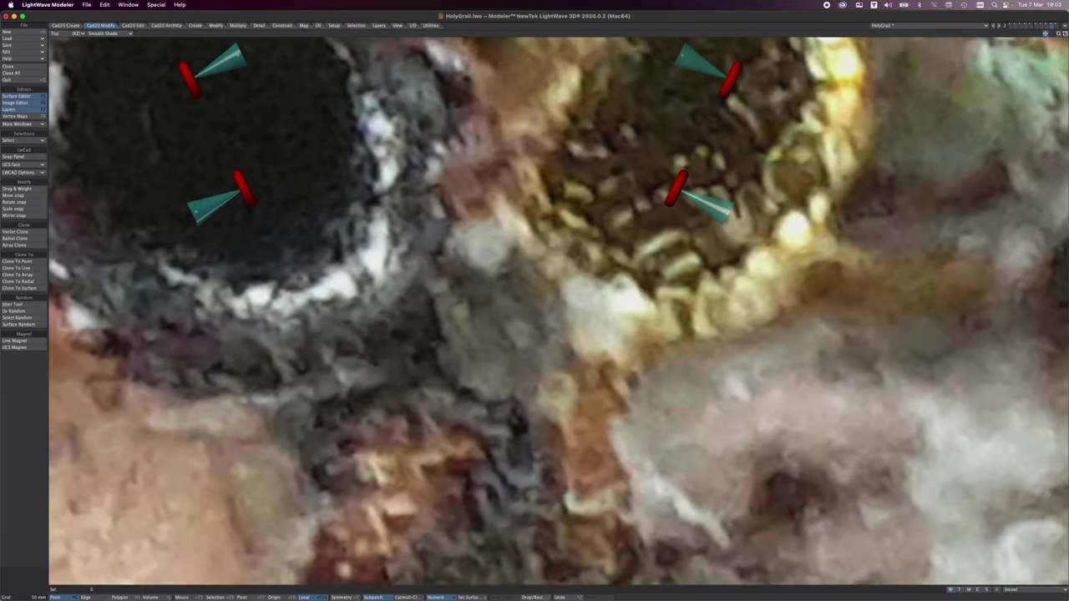
pyautogui.moveTo(1045, 33); pyautogui.dragTo(1068, 259)
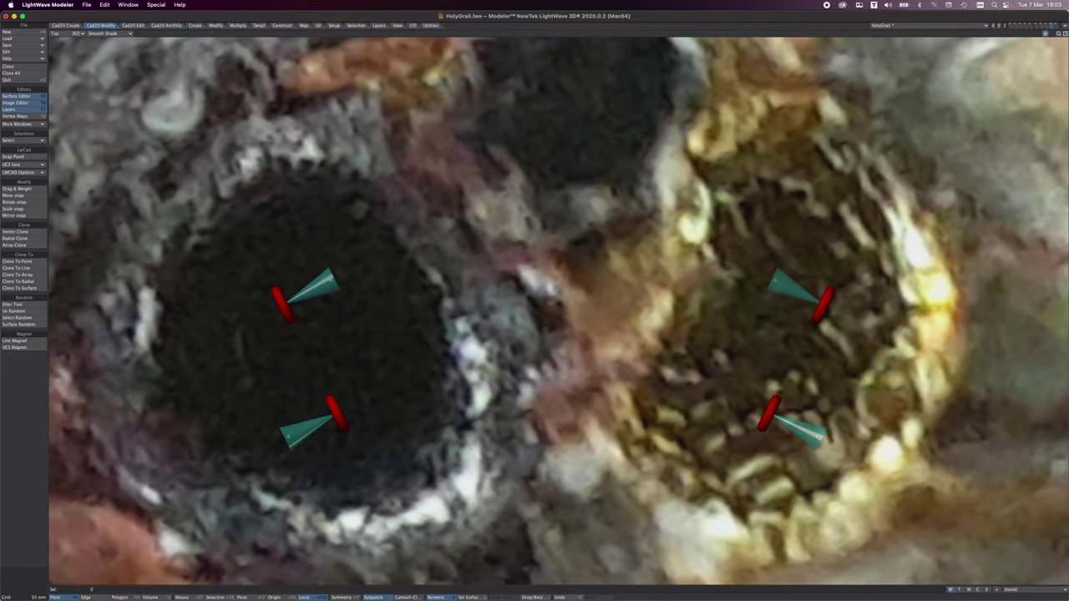
pyautogui.scroll(2, 546, 353)
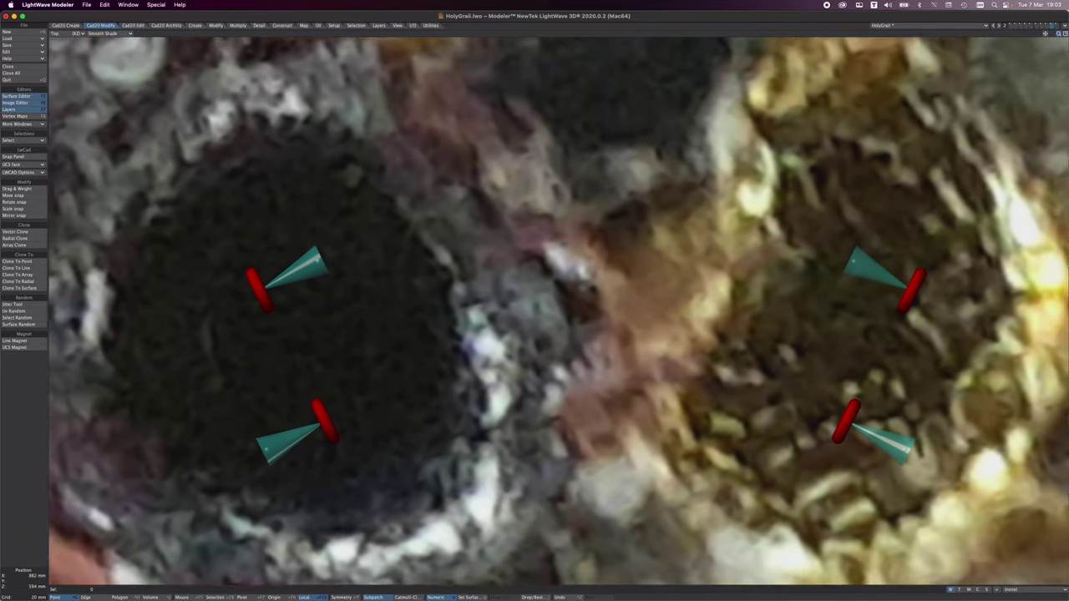
pyautogui.moveTo(1059, 33)
pyautogui.mouseDown()
pyautogui.moveTo(1068, 34)
pyautogui.moveTo(1010, 0)
pyautogui.moveTo(1038, 27)
pyautogui.mouseUp()
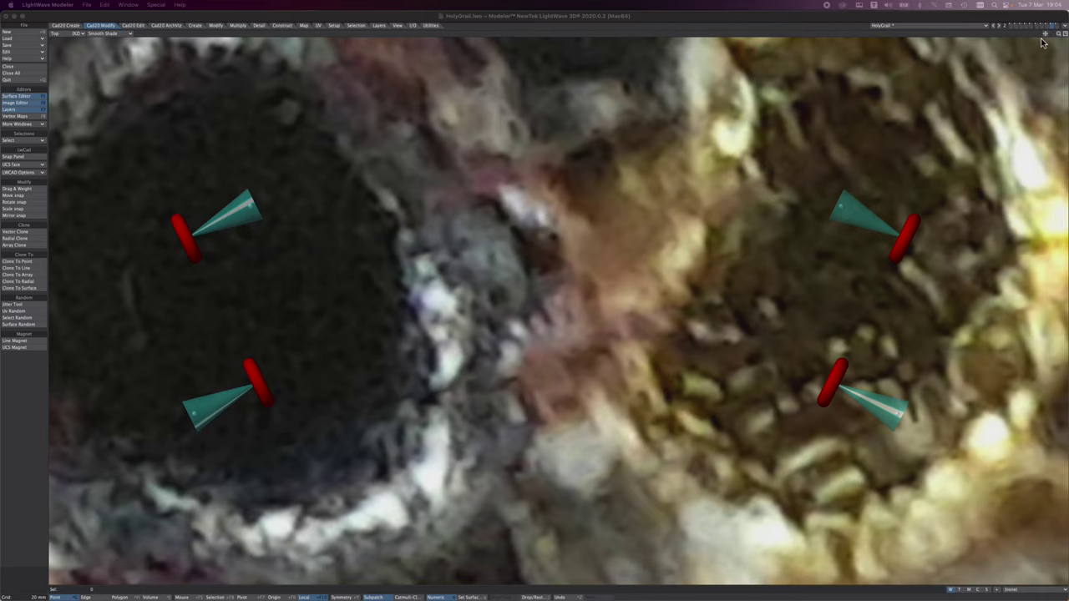
pyautogui.moveTo(1059, 35); pyautogui.dragTo(1012, 48)
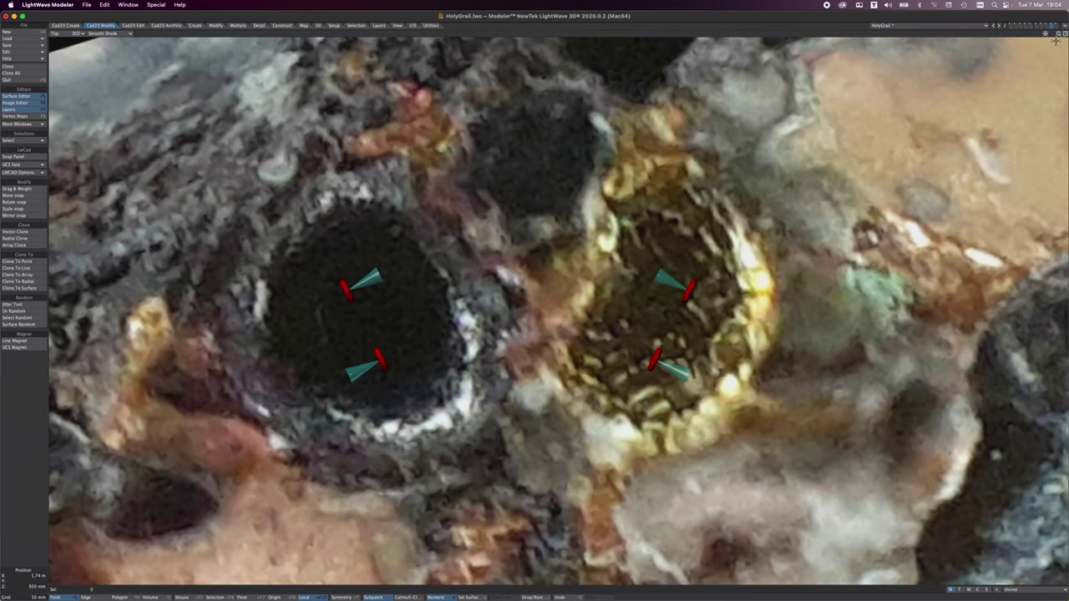
pyautogui.moveTo(1060, 38); pyautogui.dragTo(1057, 40)
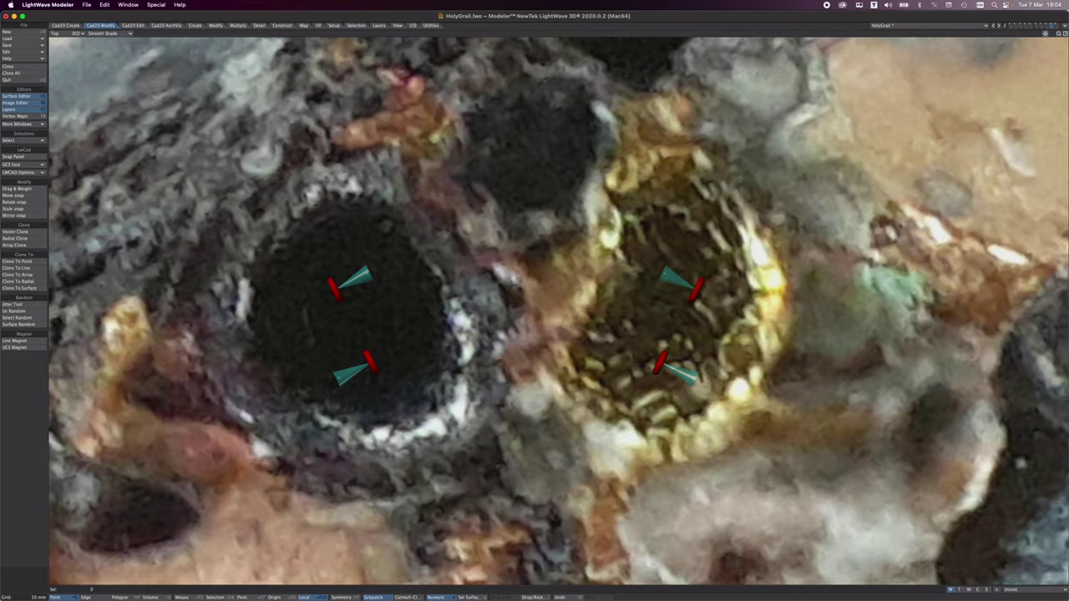
pyautogui.moveTo(1046, 36); pyautogui.dragTo(1020, 52)
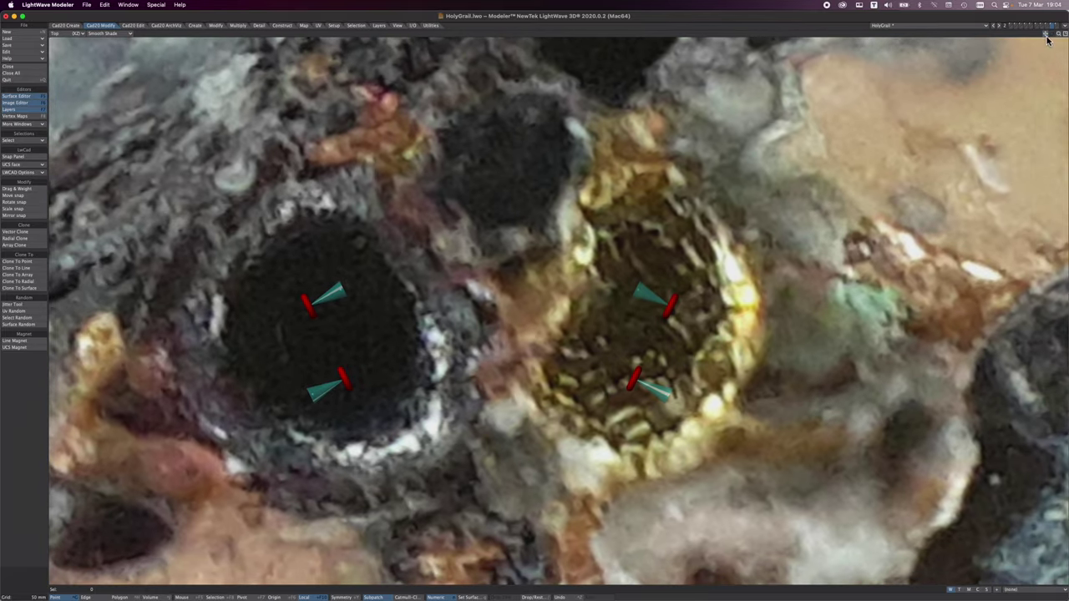
pyautogui.moveTo(1059, 35)
pyautogui.mouseDown()
pyautogui.moveTo(1028, 36)
pyautogui.moveTo(1056, 38)
pyautogui.mouseUp()
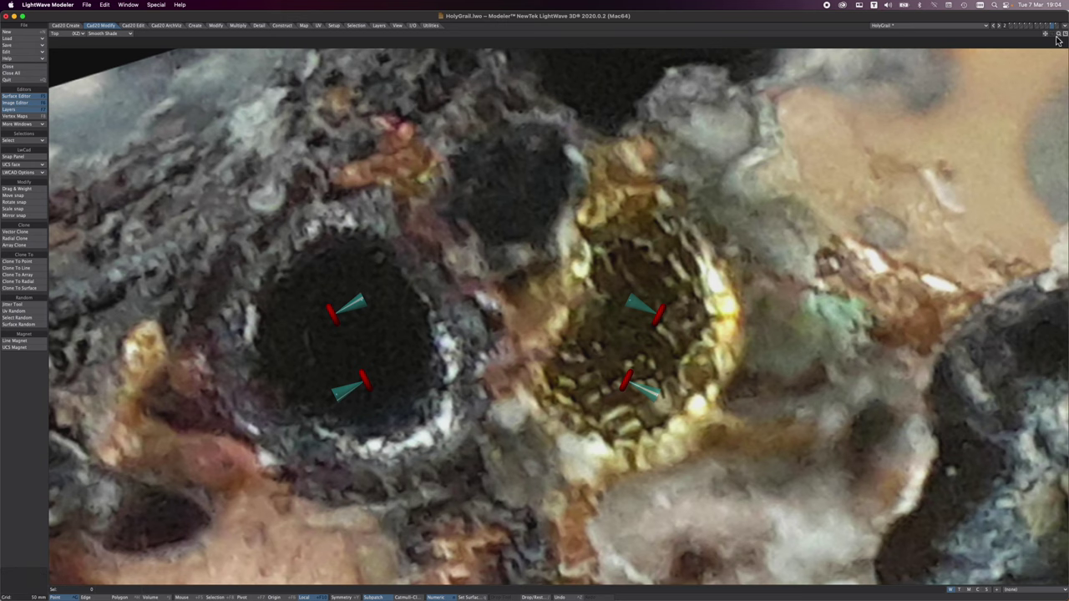
pyautogui.moveTo(1059, 34); pyautogui.dragTo(1030, 81)
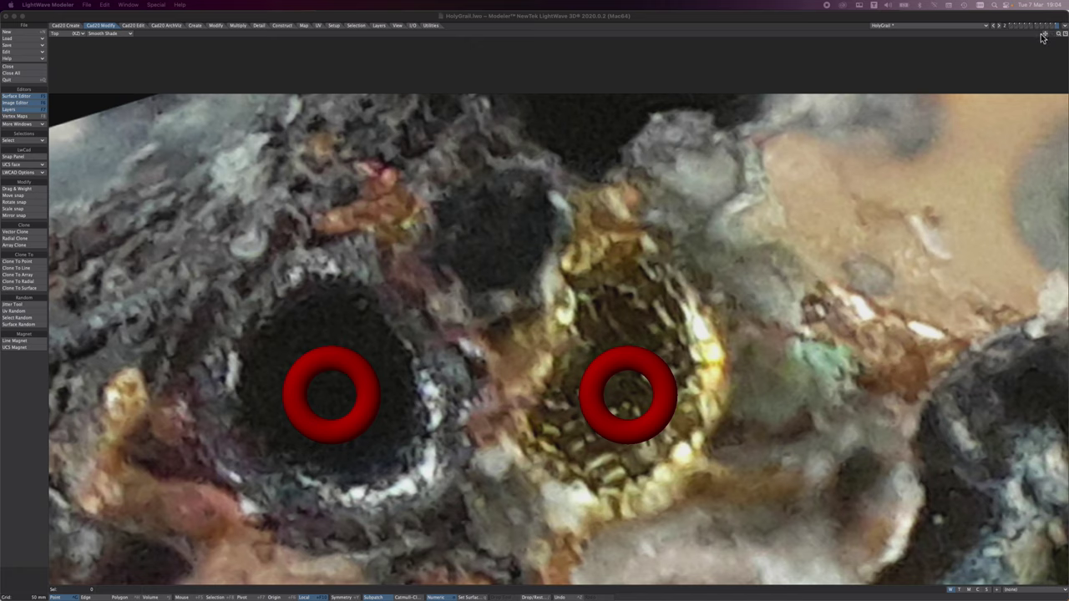
# Step: Show the green cone, teal discs and double-lobed wireframe with the red rings, and examine the overlay against the photo
pyautogui.moveTo(1058, 33); pyautogui.dragTo(1018, 31)
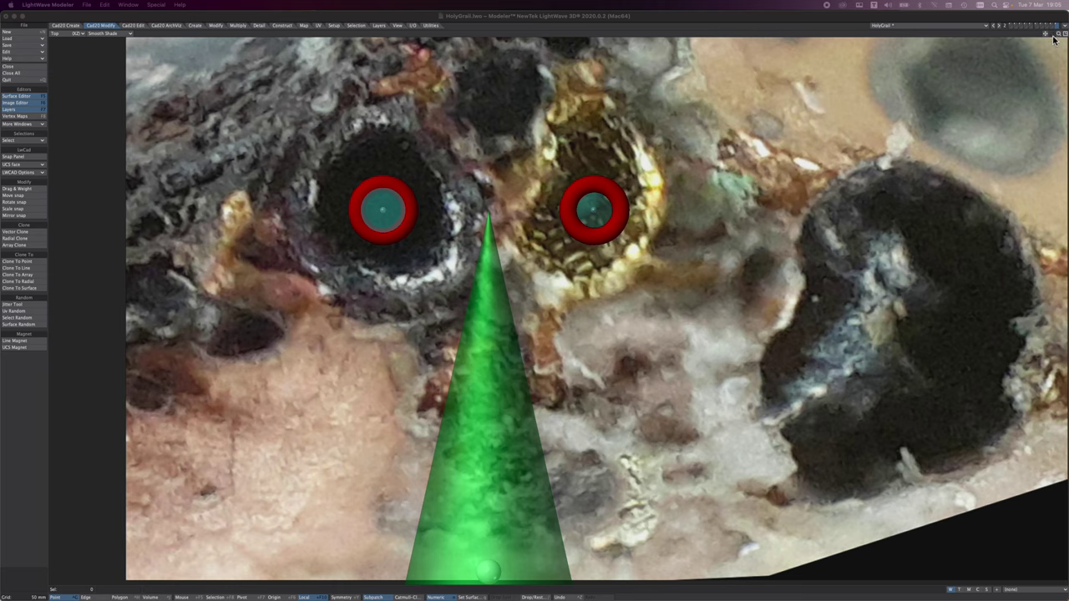
pyautogui.moveTo(1045, 35); pyautogui.dragTo(1050, 0)
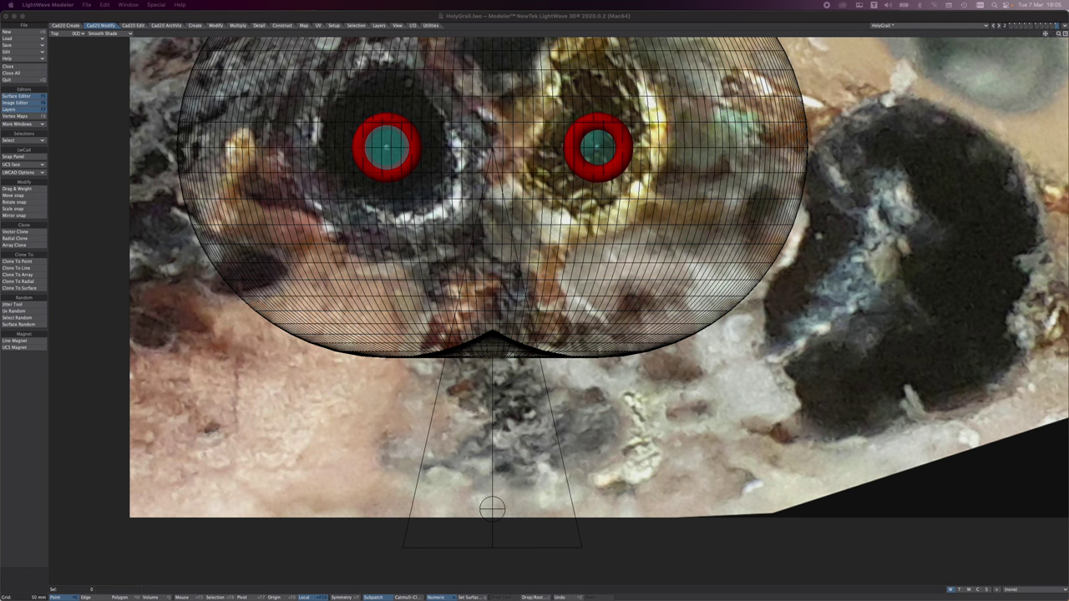
pyautogui.moveTo(1046, 33); pyautogui.dragTo(1063, 124)
pyautogui.moveTo(1064, 84); pyautogui.dragTo(1008, 90)
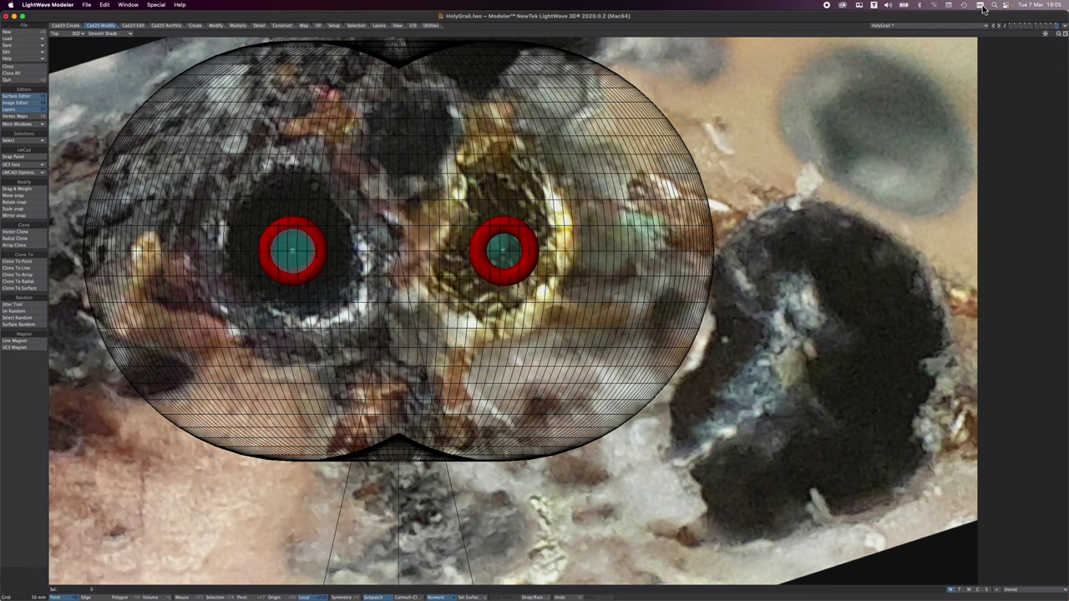
pyautogui.moveTo(1058, 33); pyautogui.dragTo(995, 53)
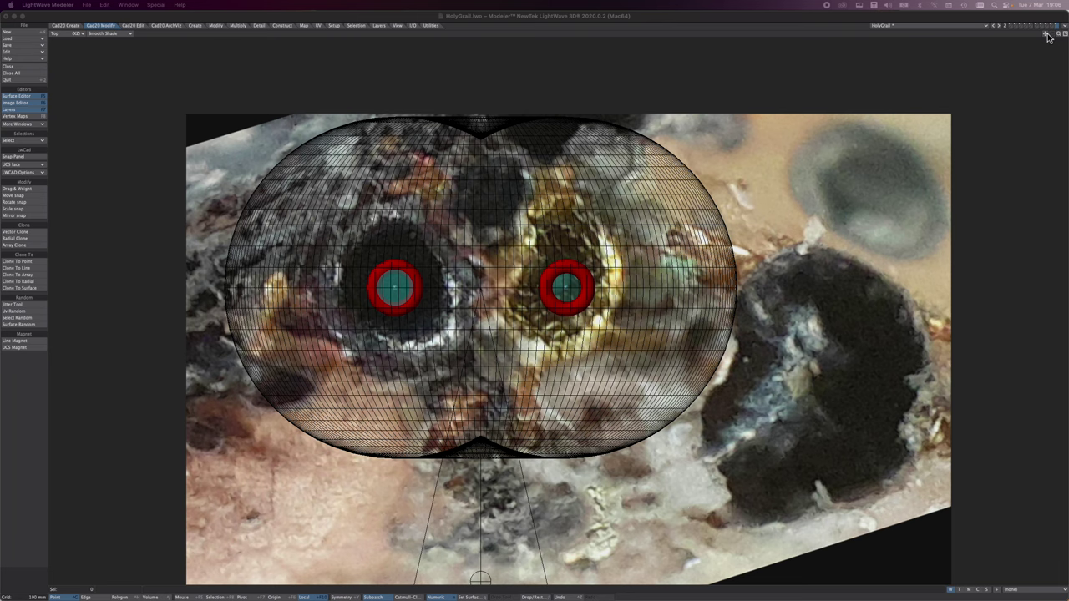
# Step: Hide the double-lobed wireframe, swap the red rings for the small red bars, and show the cone in shaded green
pyautogui.moveTo(1044, 33)
pyautogui.mouseDown()
pyautogui.moveTo(1041, 12)
pyautogui.moveTo(1068, 0)
pyautogui.moveTo(1053, 47)
pyautogui.mouseUp()
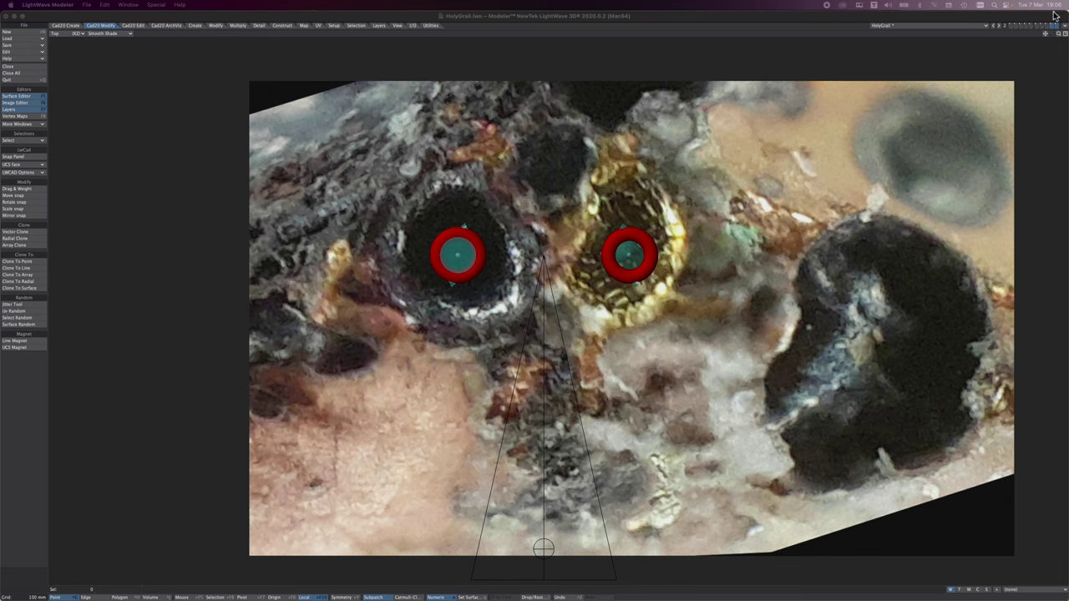
pyautogui.moveTo(1045, 37); pyautogui.dragTo(1027, 55)
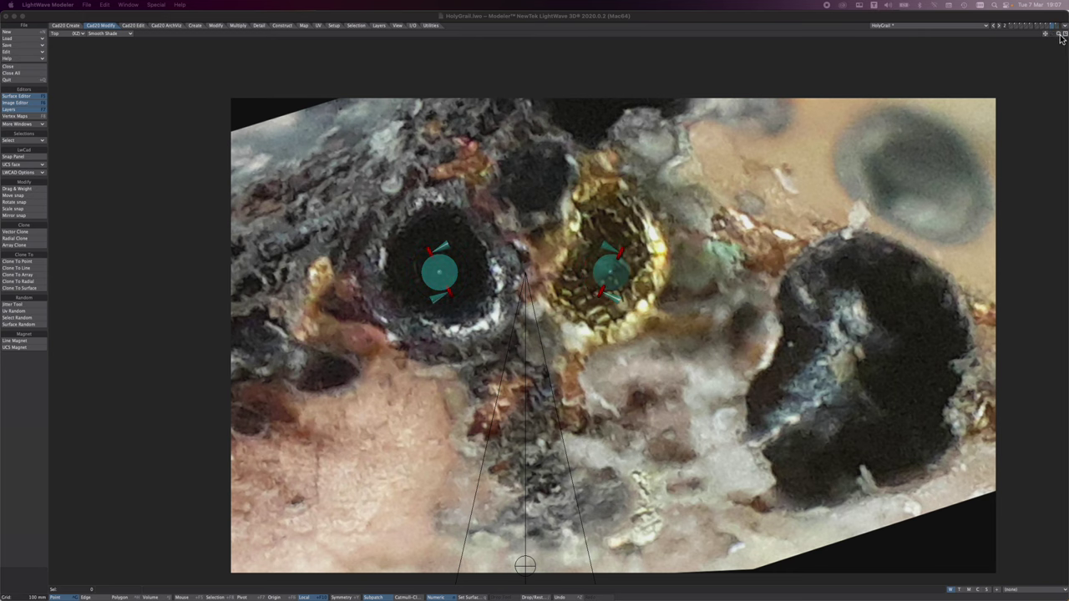
pyautogui.moveTo(1058, 34); pyautogui.dragTo(1067, 34)
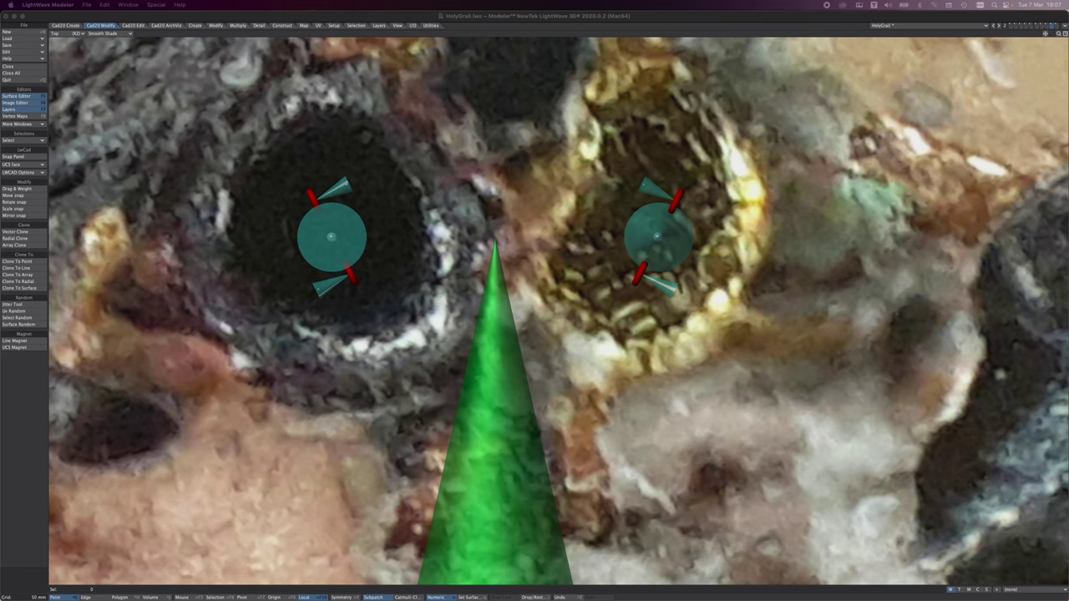
# Step: Display the solid red torus above the green cone and examine it against the whole photo
pyautogui.moveTo(1045, 33); pyautogui.dragTo(1007, 89)
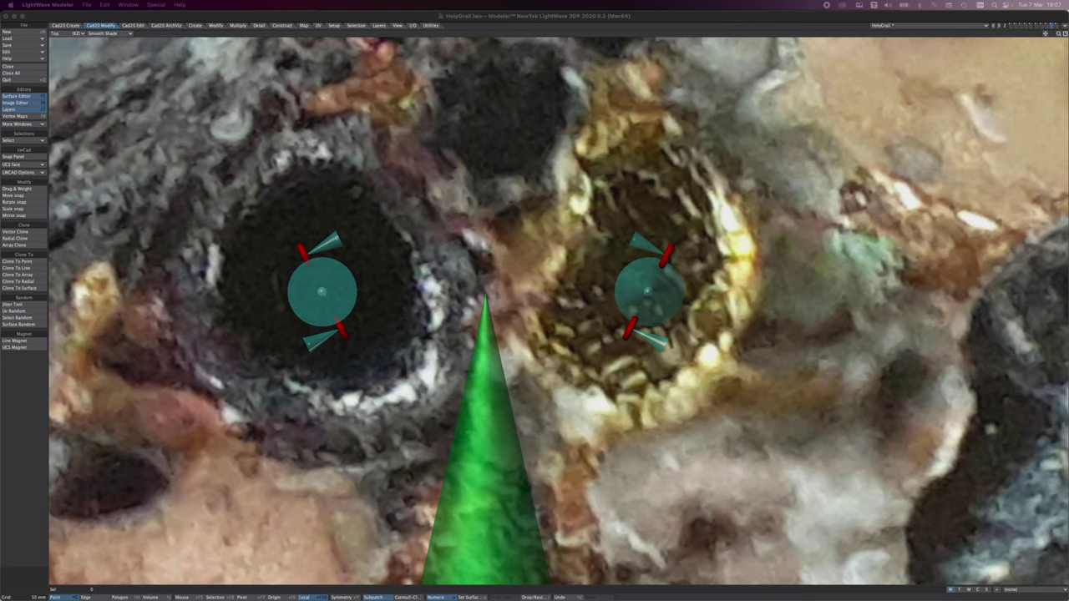
pyautogui.press('super+v')
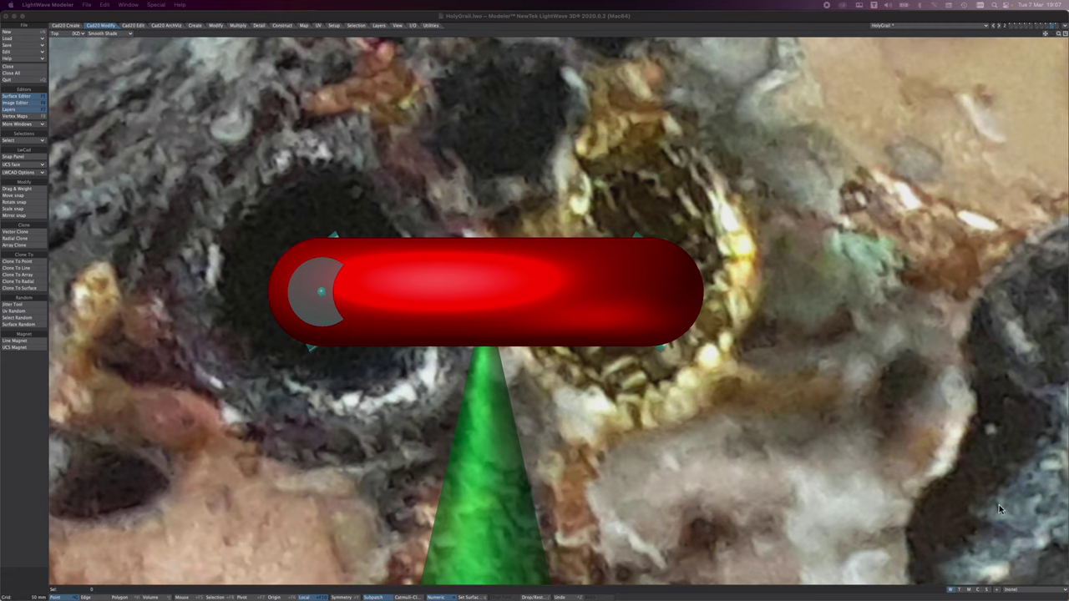
pyautogui.moveTo(1057, 34); pyautogui.dragTo(970, 183)
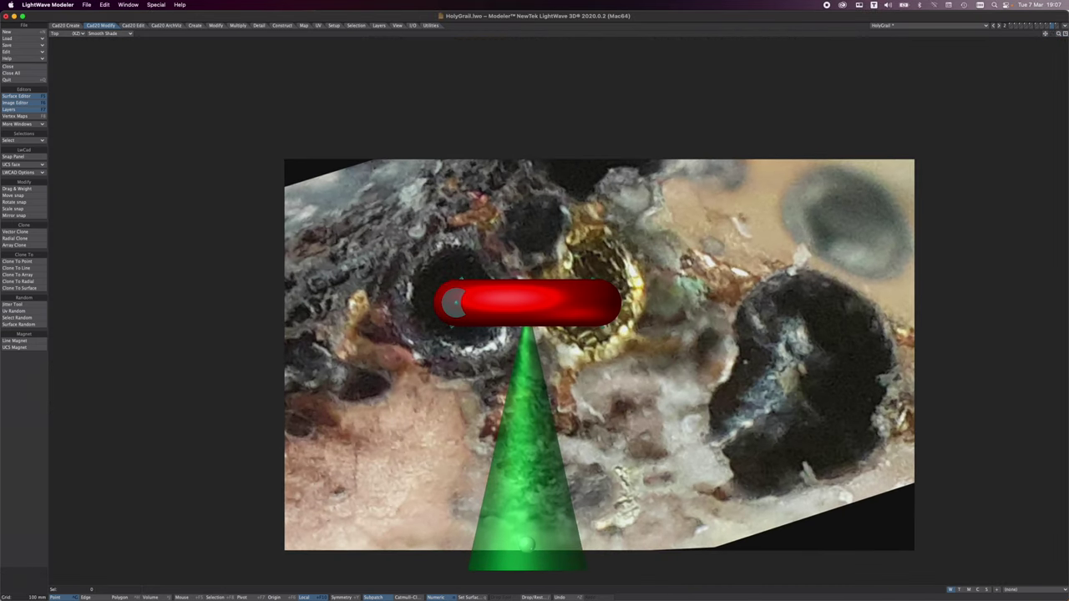